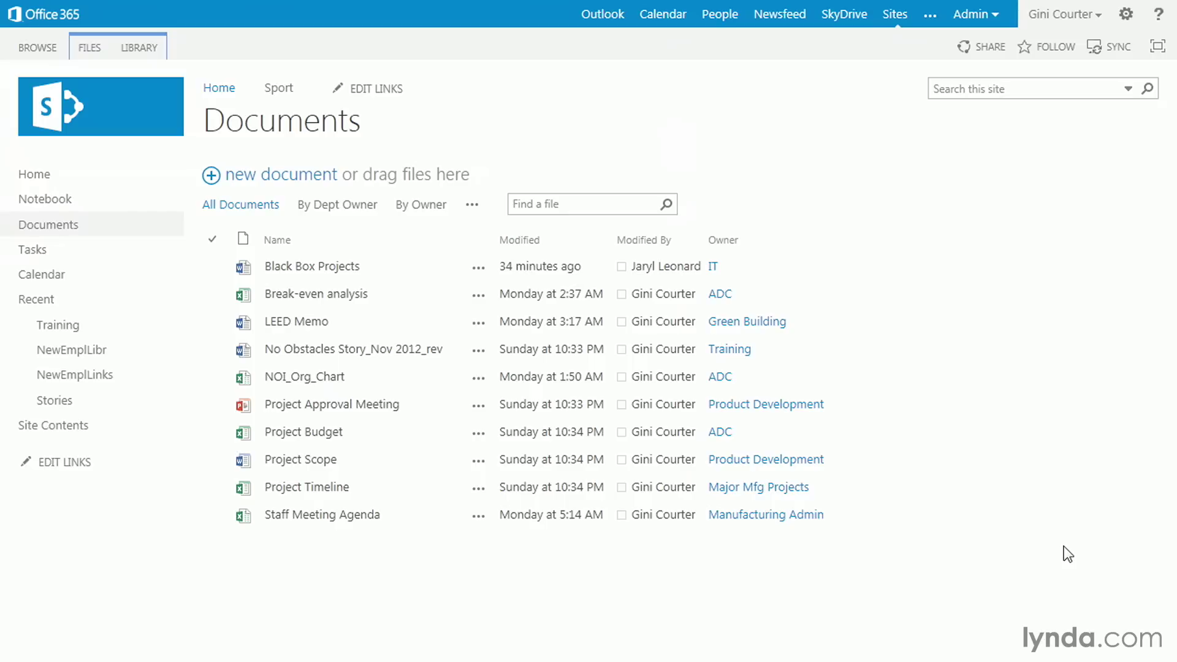
- Select the Black Box Projects file and open its Share dialog
click(213, 270)
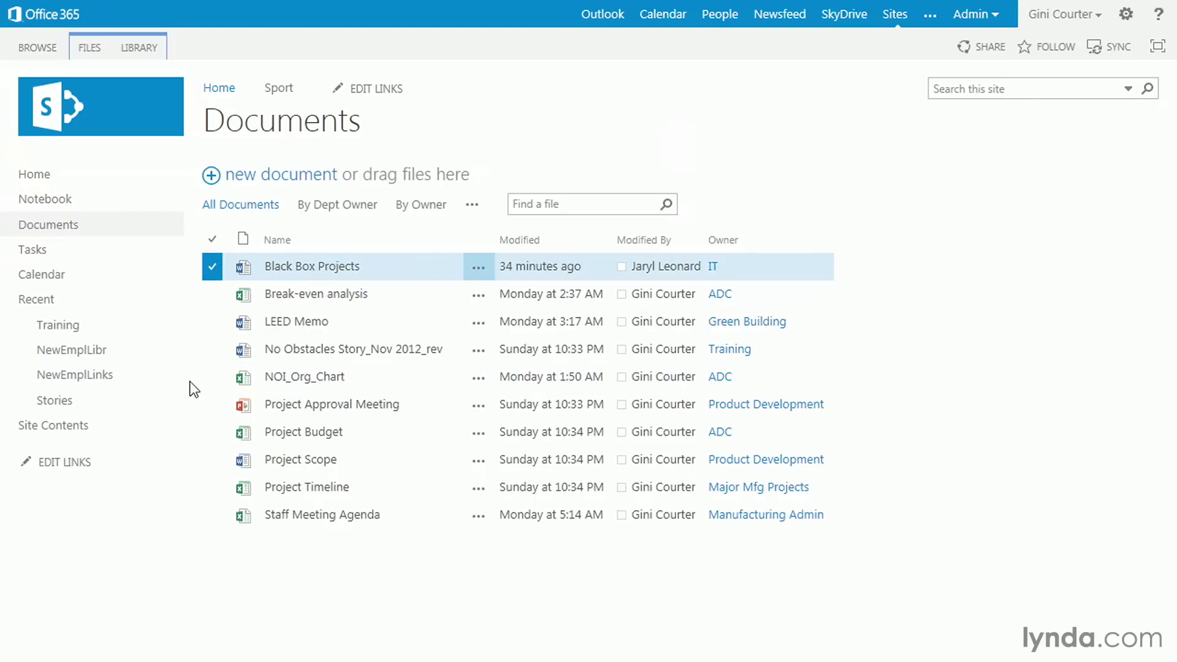
click(478, 268)
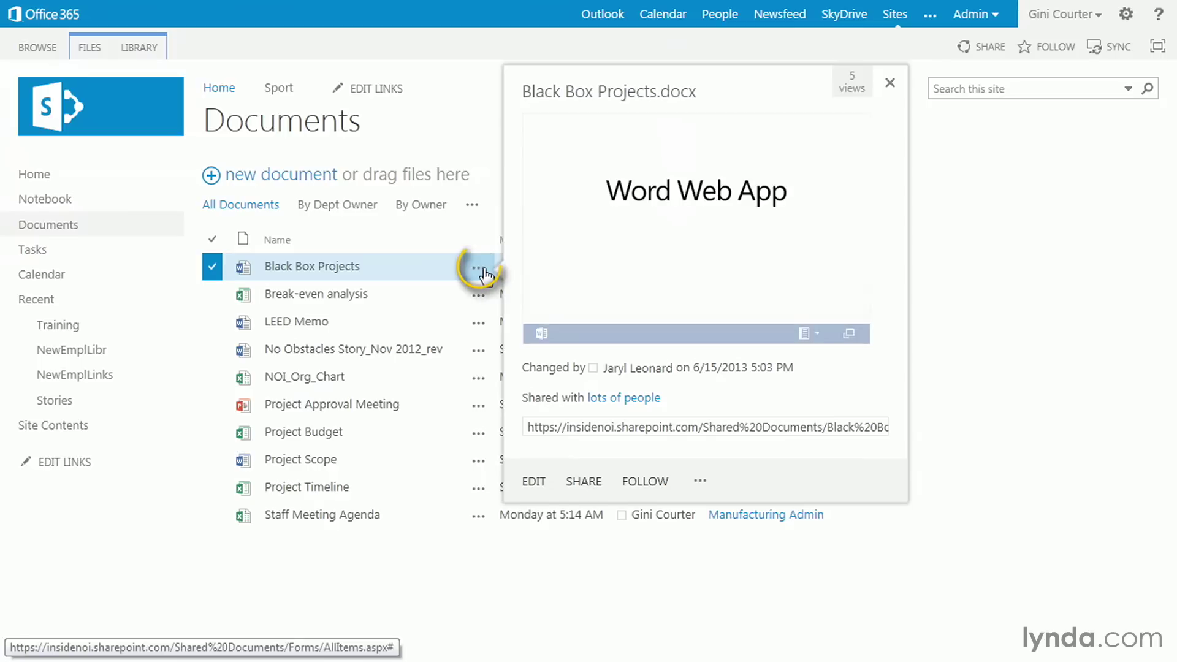
click(593, 480)
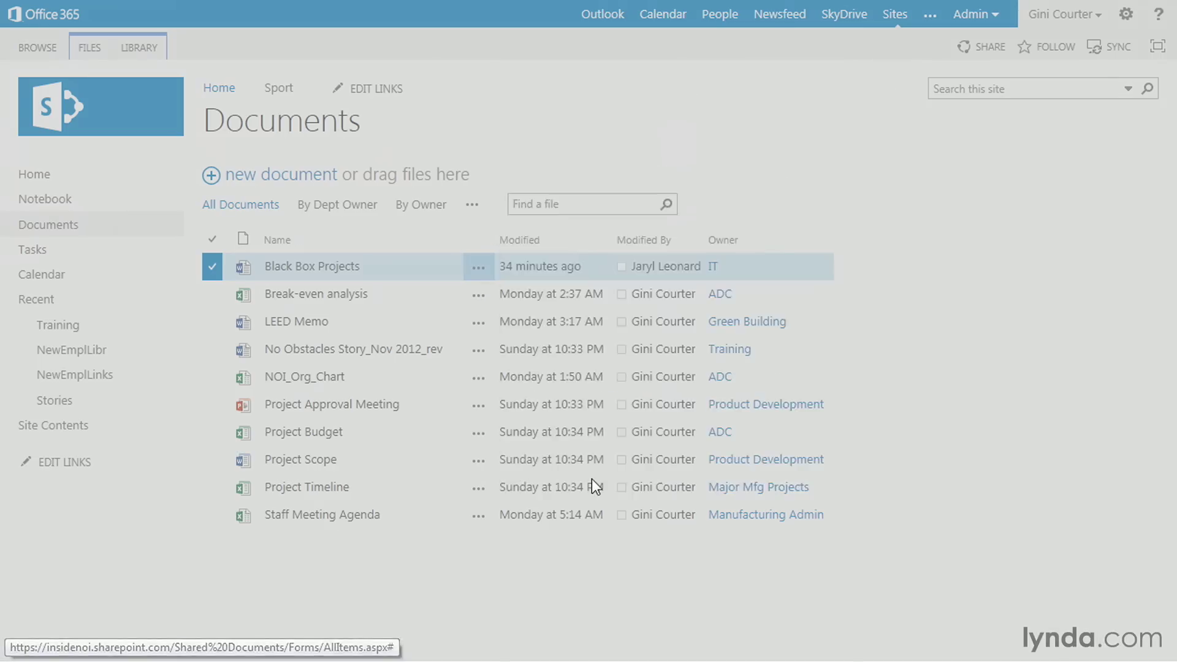
- Invite a colleague with the note 'Please make any changes by Tuesday so we can discuss this at Wednesday's meeting.'
click(633, 262)
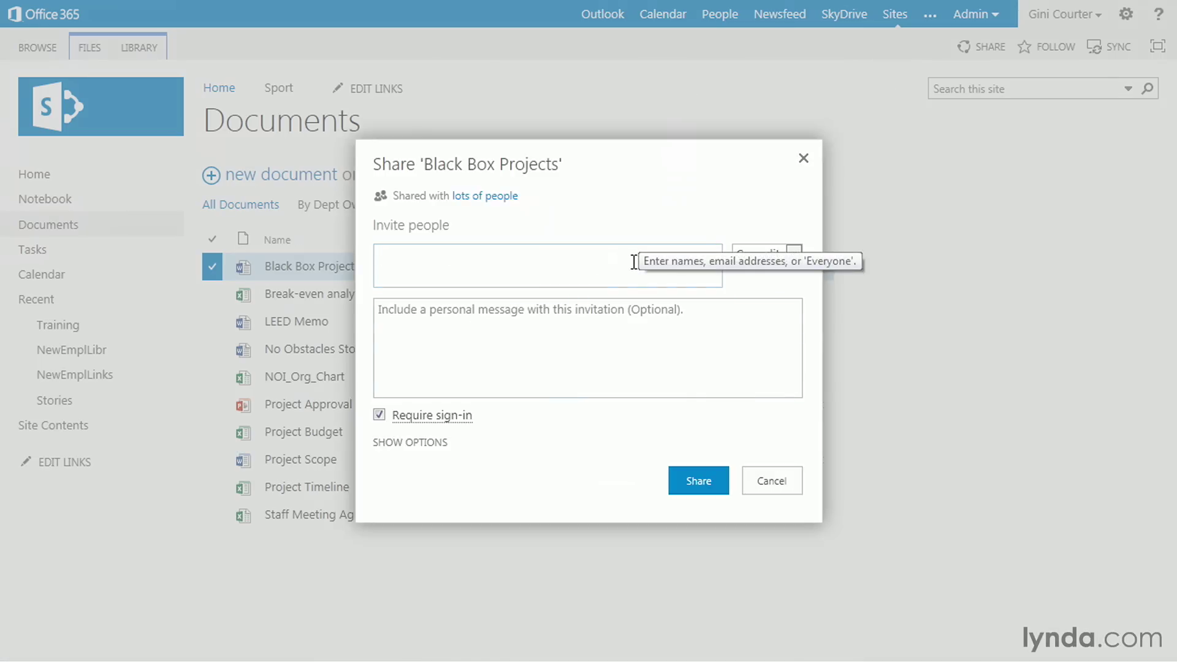
text(jaryl)
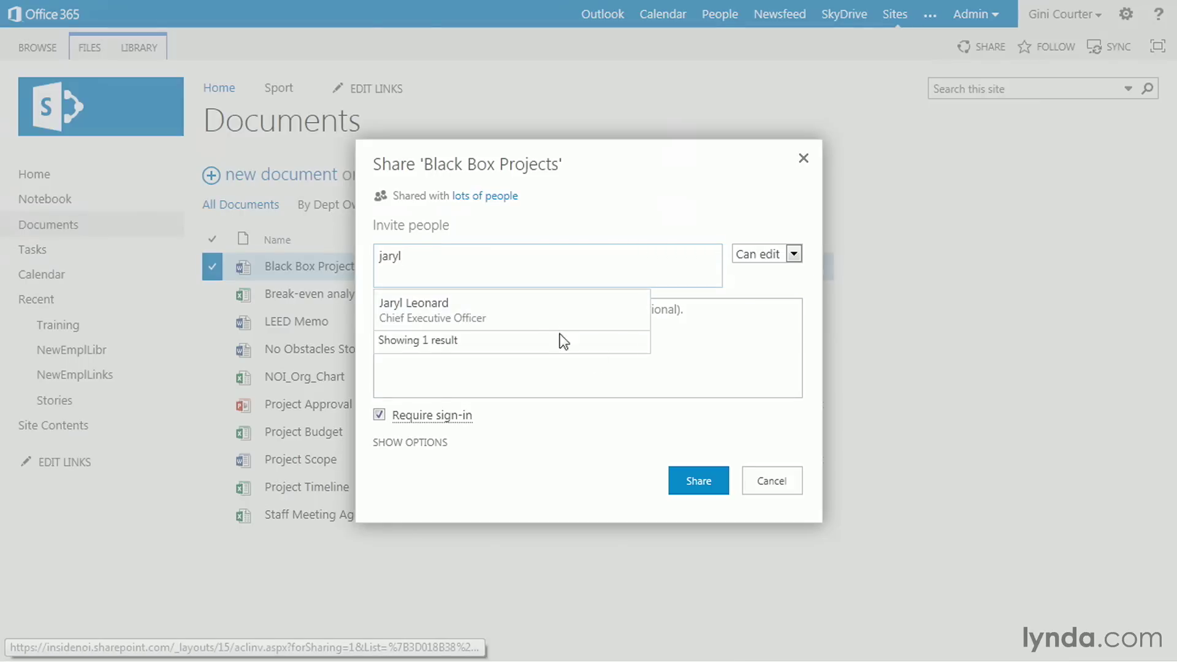
click(553, 308)
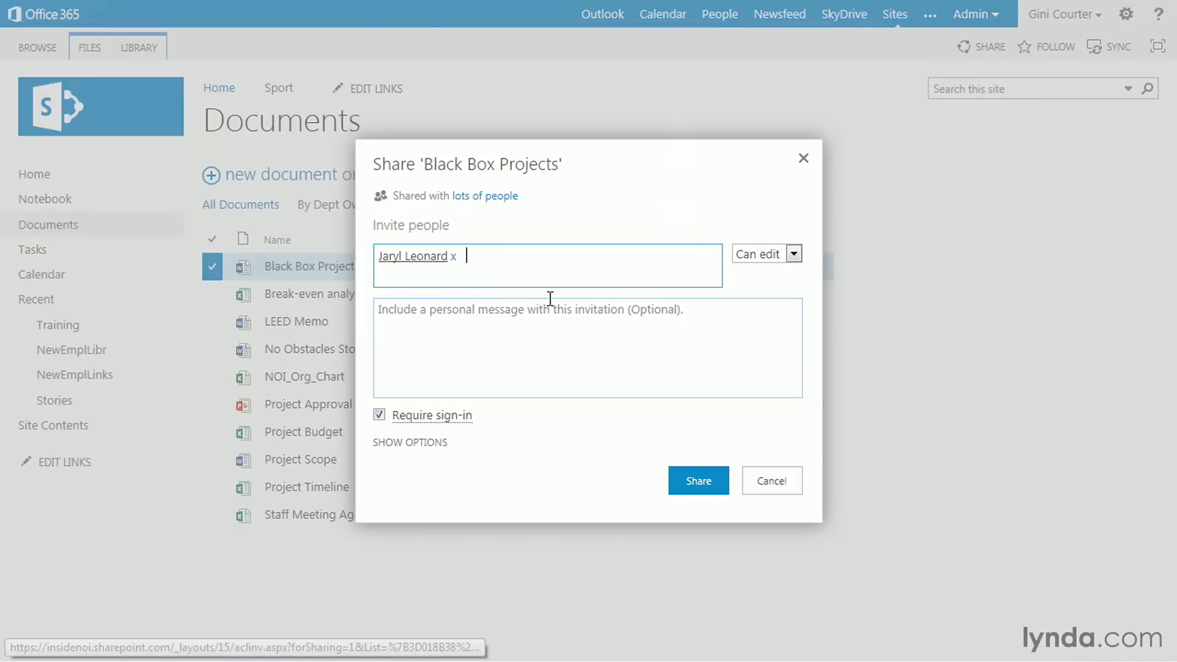
click(694, 318)
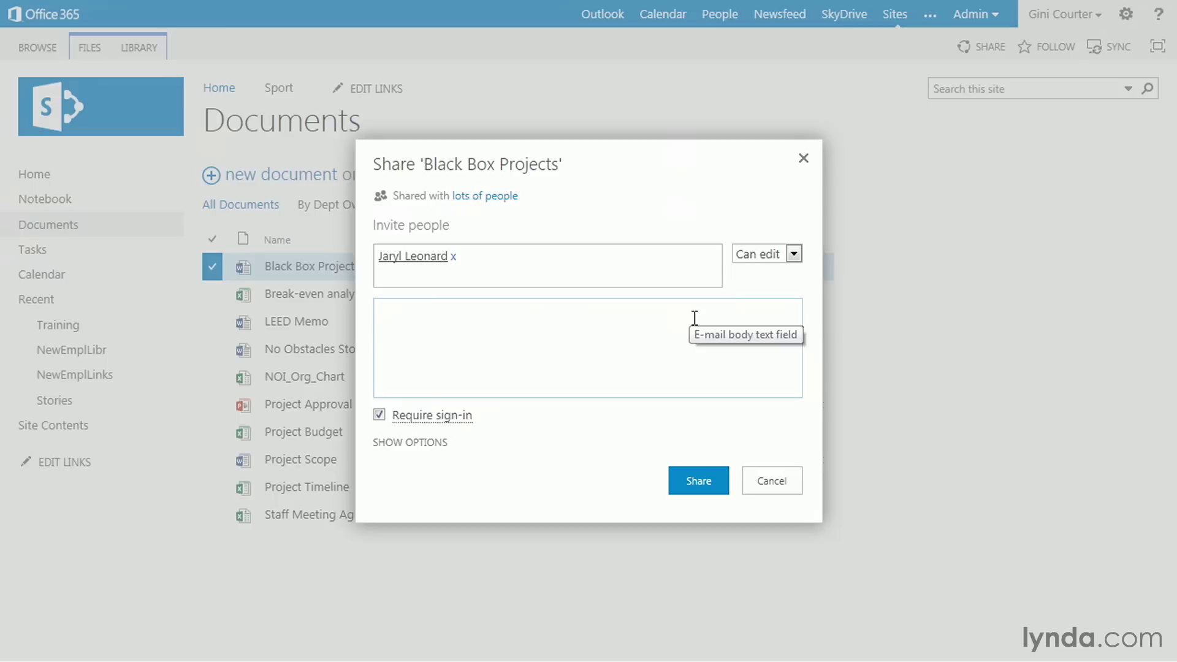
text(Please make any changes)
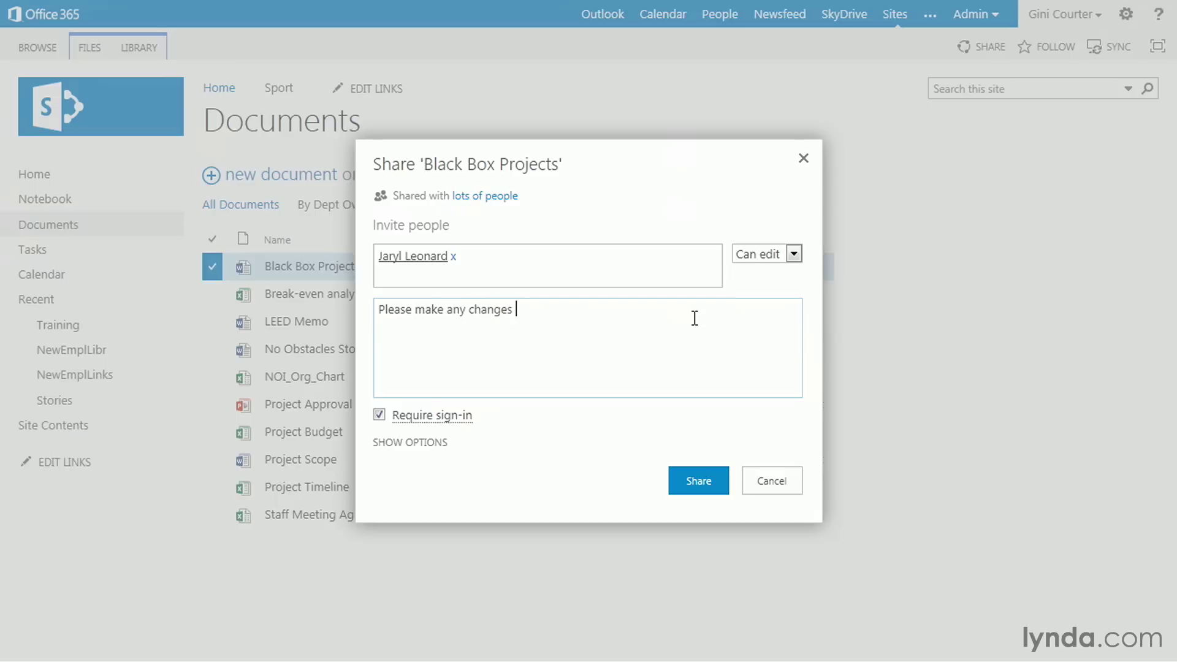
text( by Tuesday so we can disc)
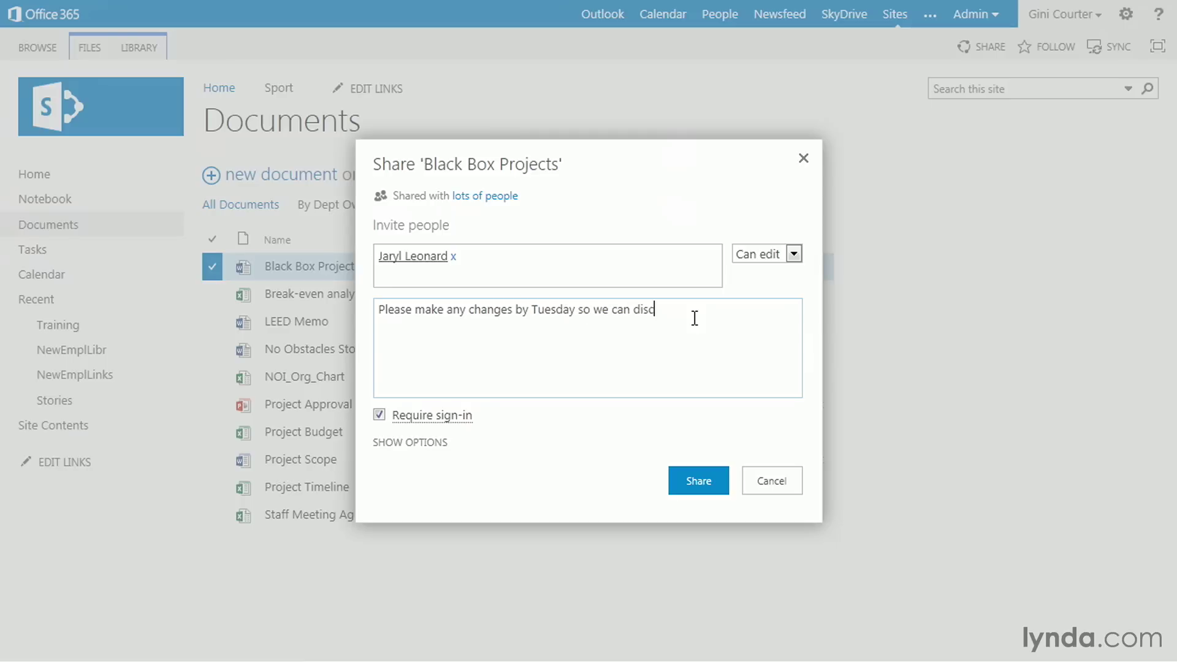
text(uss this at Wednesday's meeting.)
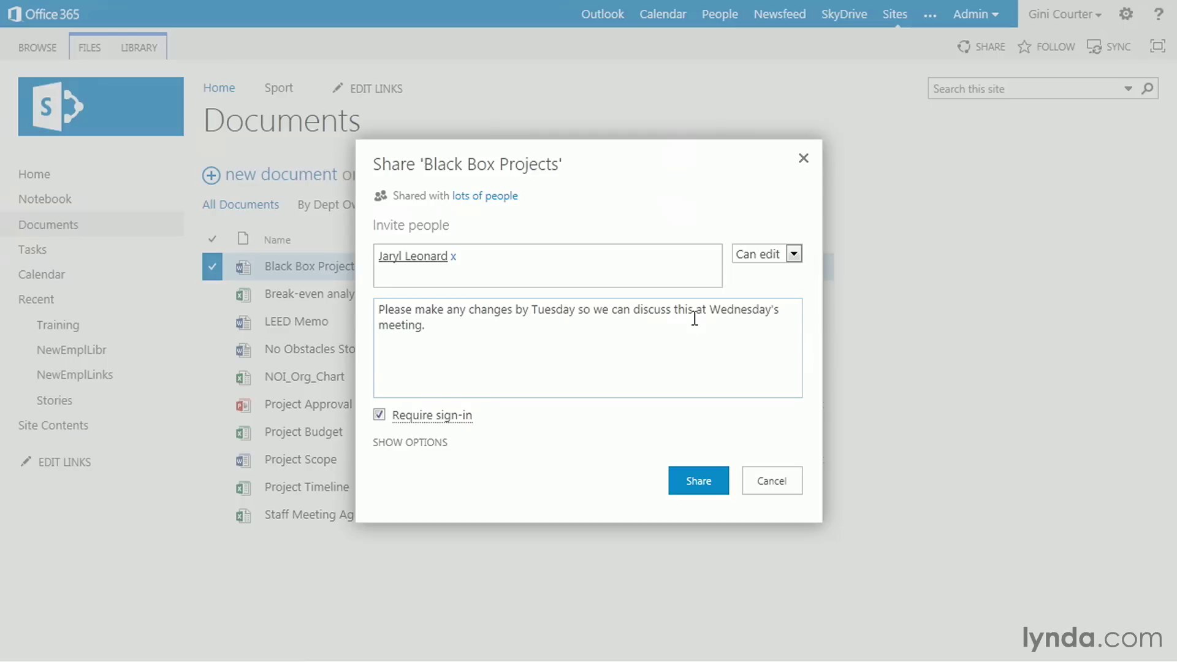
- Review the sharing options and permission levels, leaving the permission at Can edit
click(388, 444)
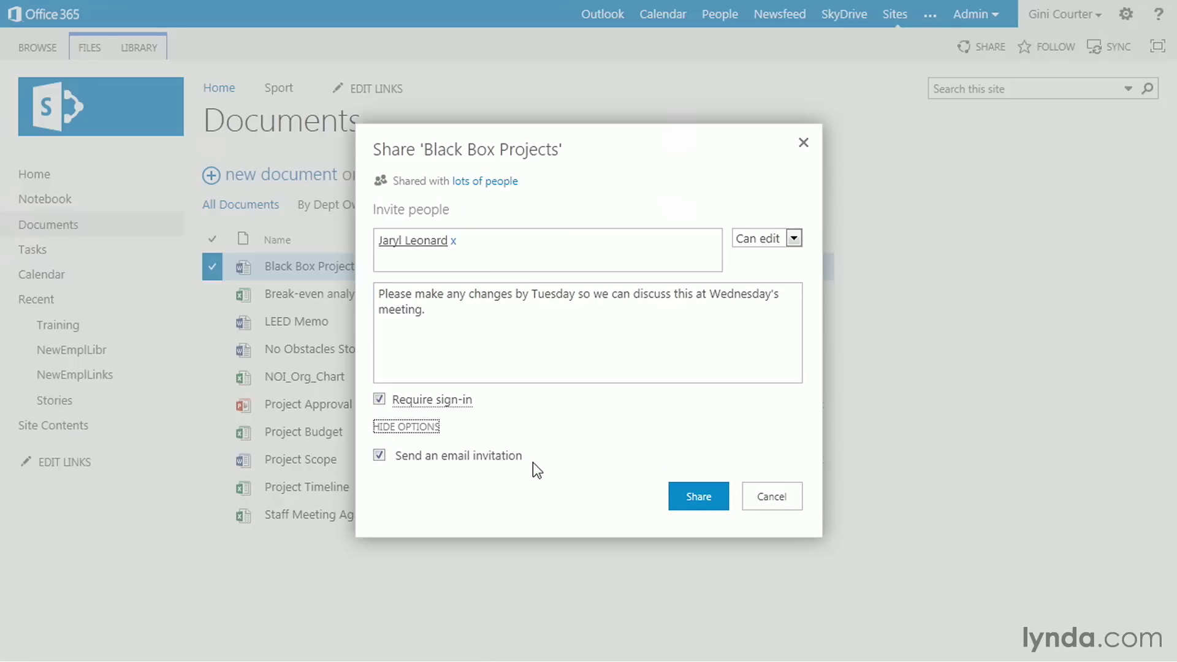
click(399, 426)
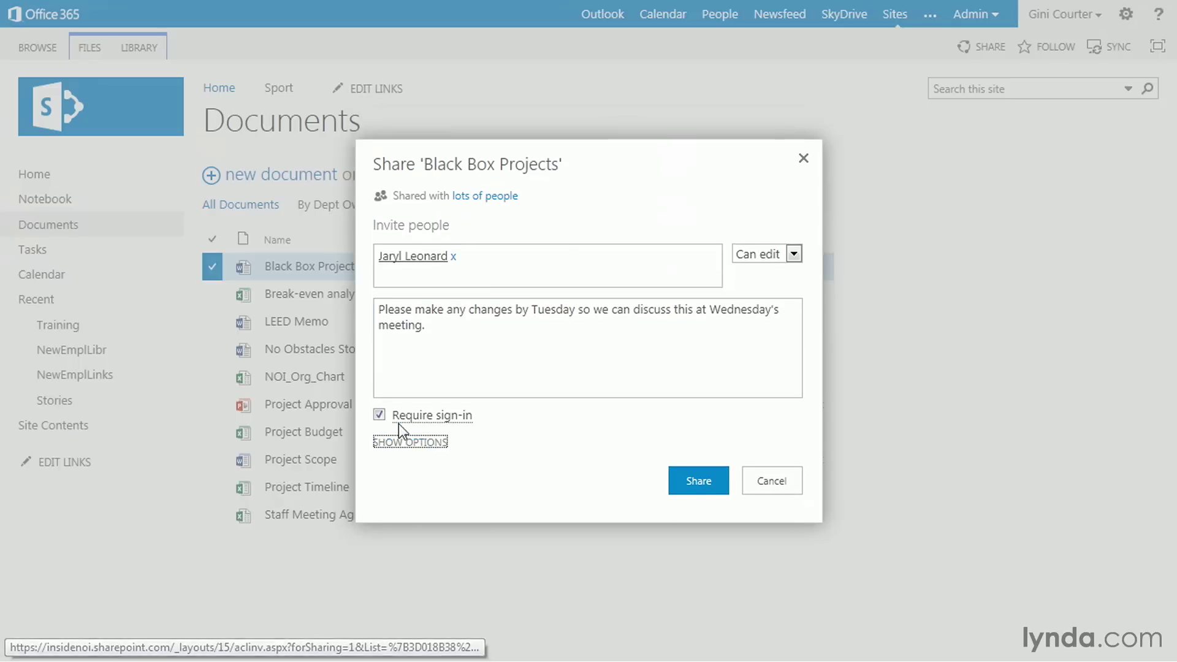
click(796, 255)
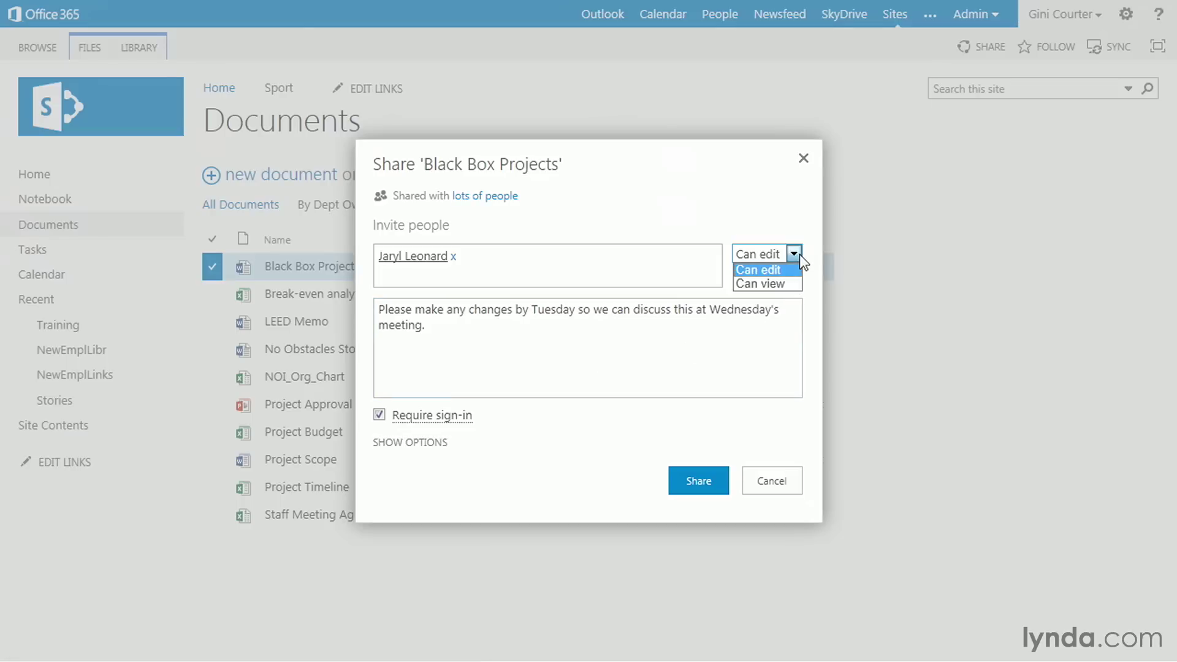
click(765, 282)
click(764, 271)
- Add a second person as an invitee and send the sharing invitations
click(504, 260)
text(Gini)
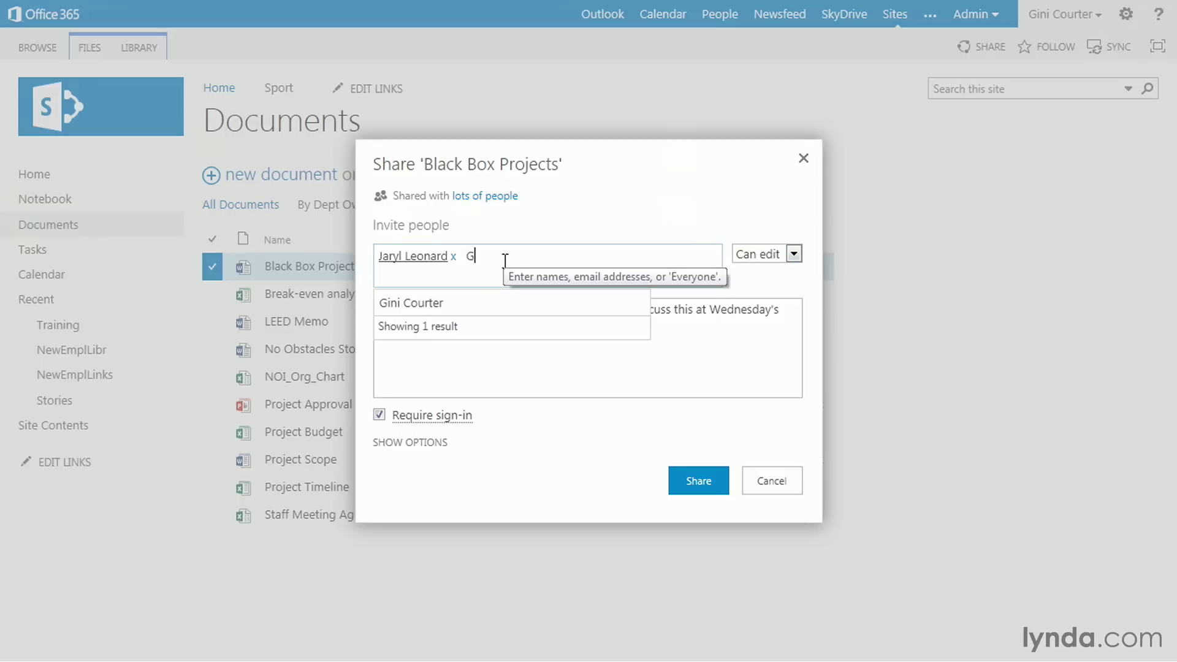
click(433, 303)
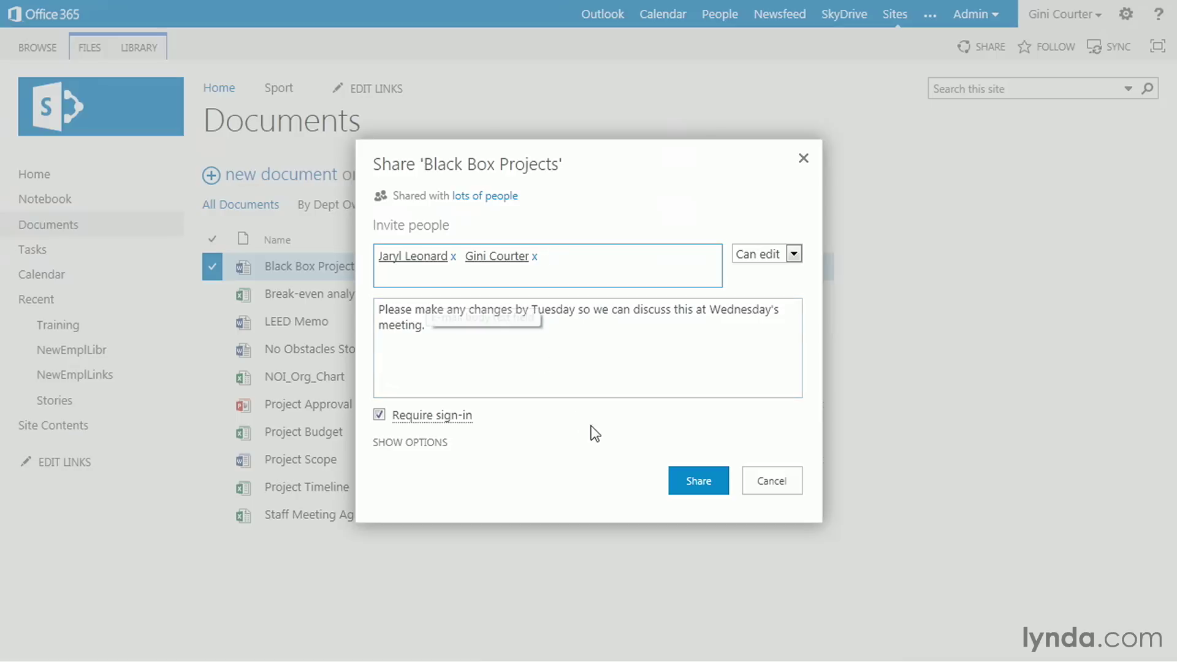
click(699, 481)
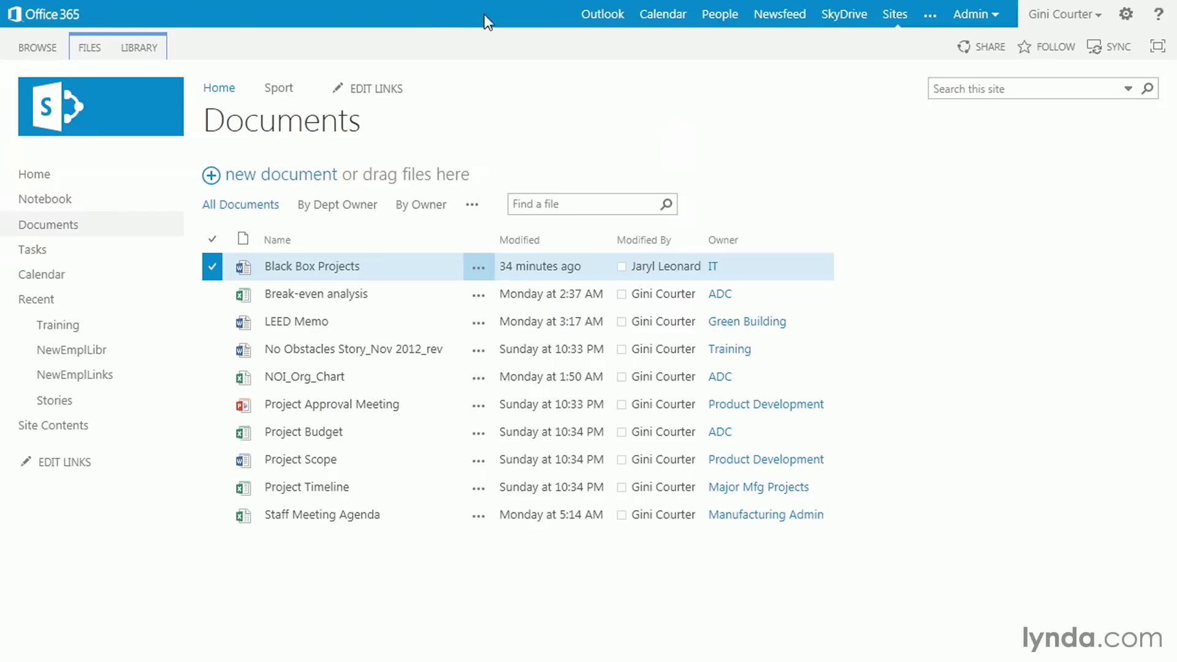
- Open the Outlook inbox showing the Black Box Projects share notification email
click(604, 22)
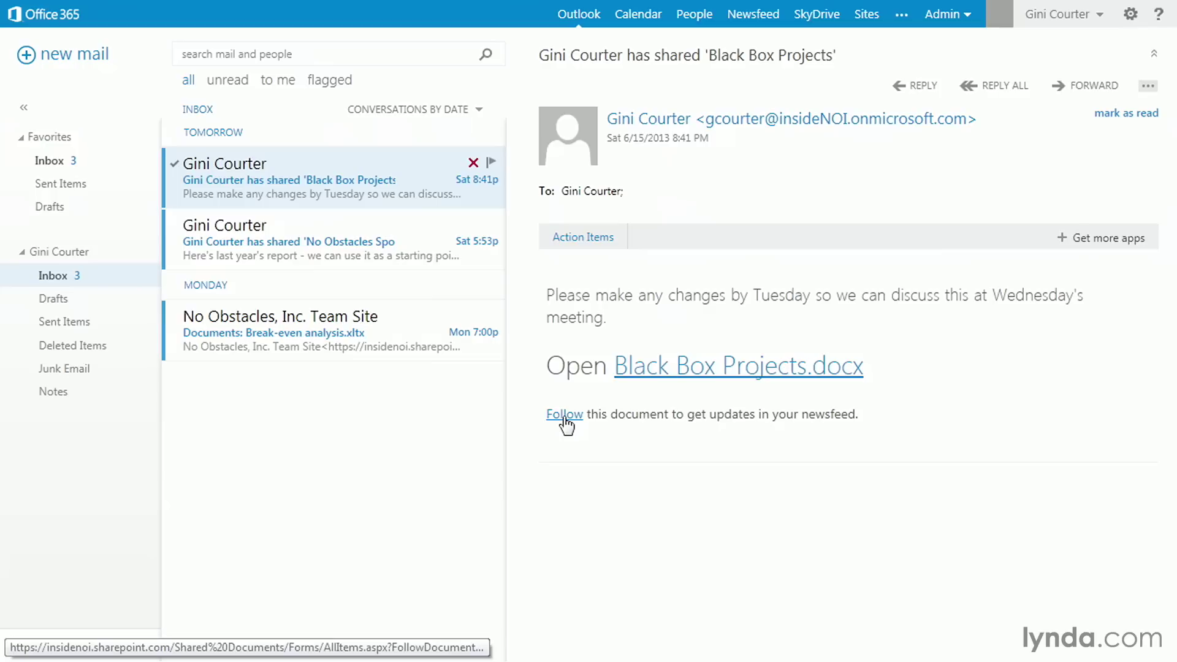
click(659, 375)
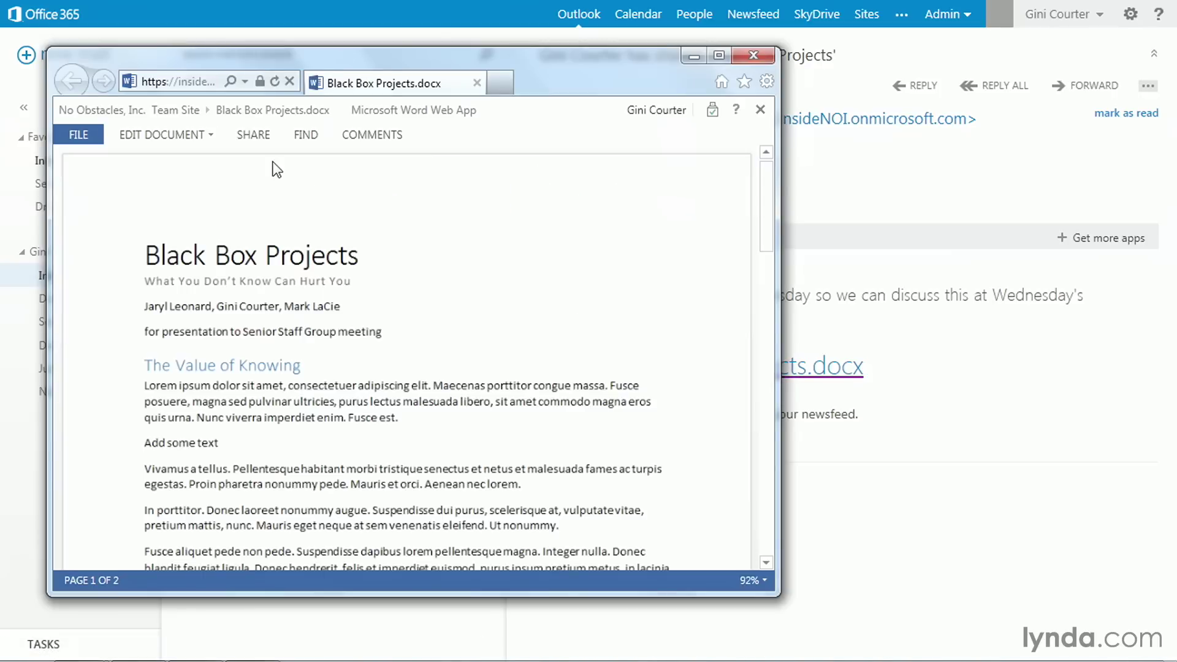
click(208, 137)
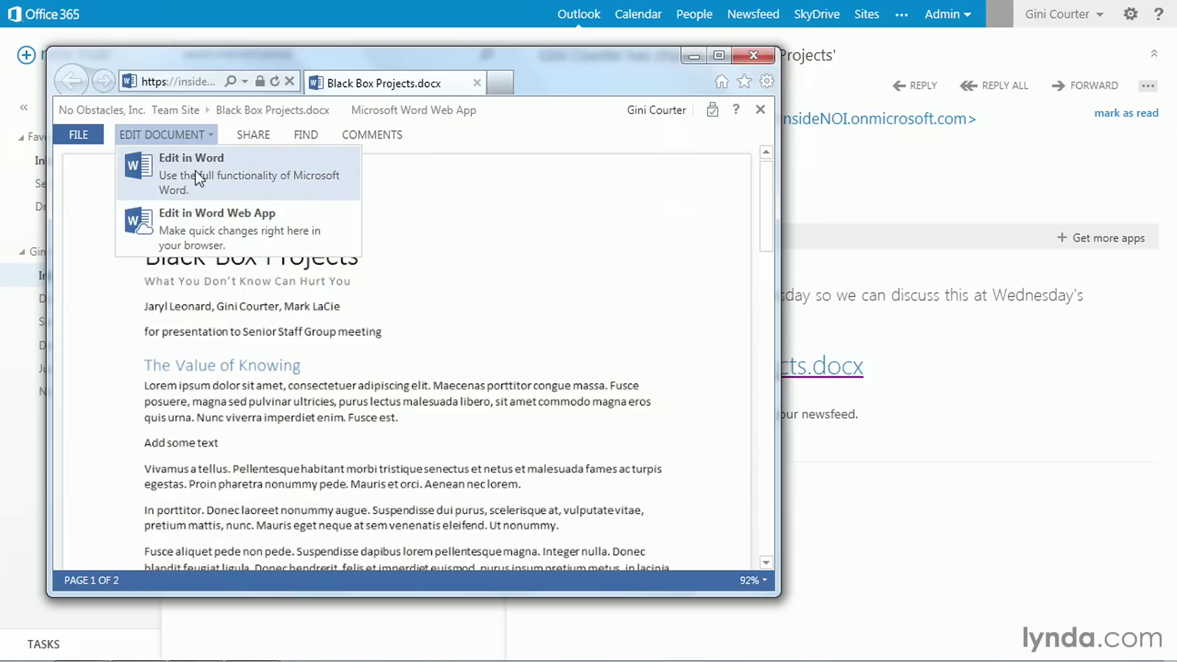
click(753, 56)
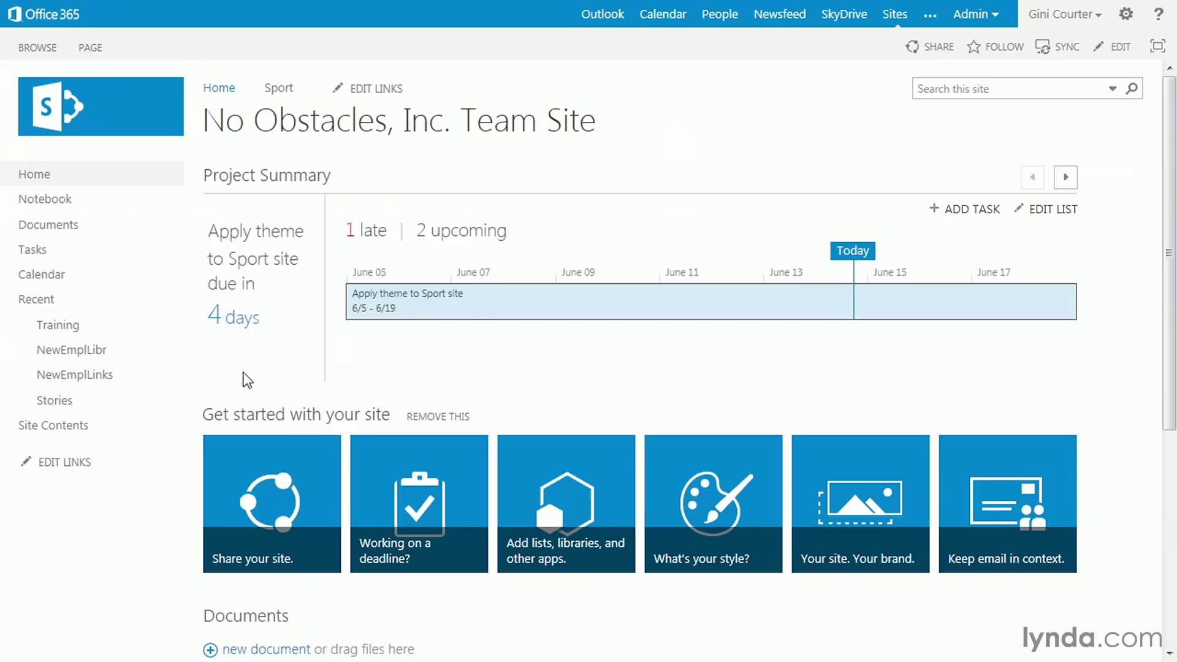
- Open the site's Documents library listing Black Box Projects
click(49, 233)
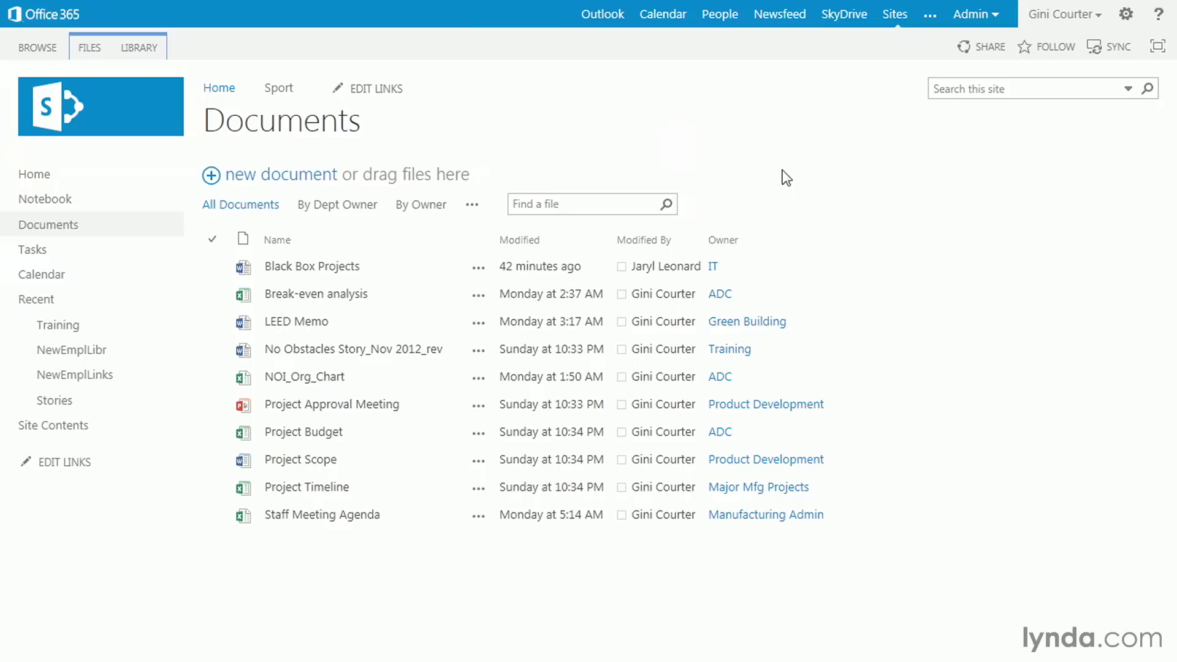
- Bring up the LIBRARY ribbon commands for emailing a link to the Documents library
click(126, 49)
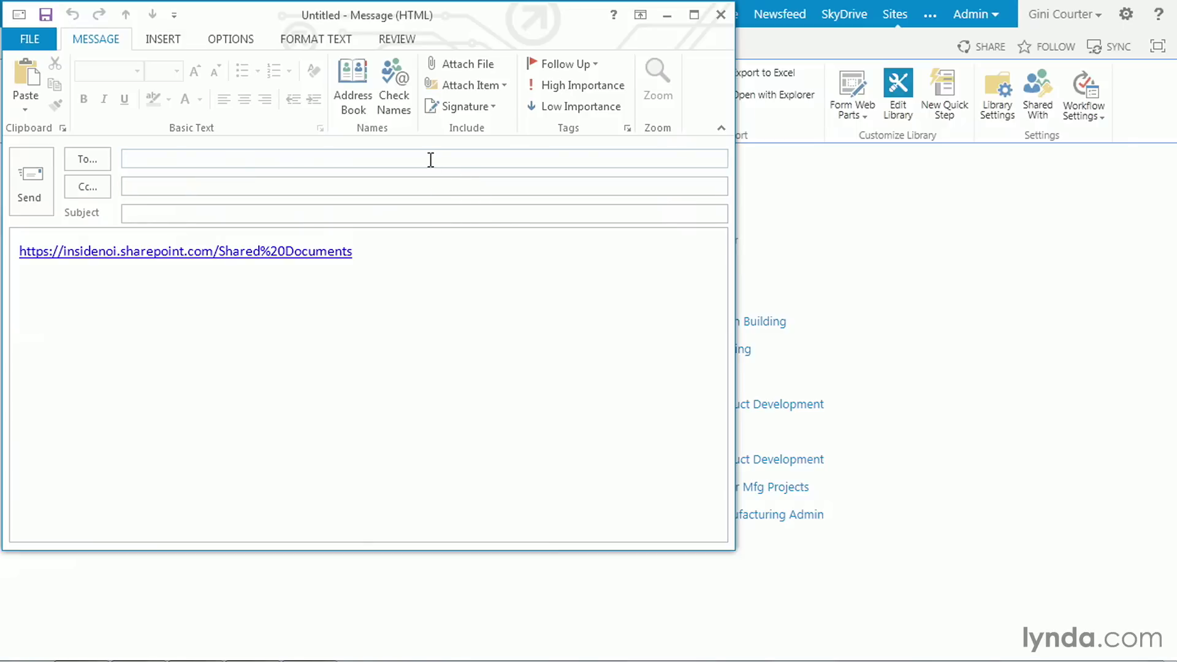
- Add an intro sentence above the link saying the documents moved from the network share to this SharePoint library
click(380, 249)
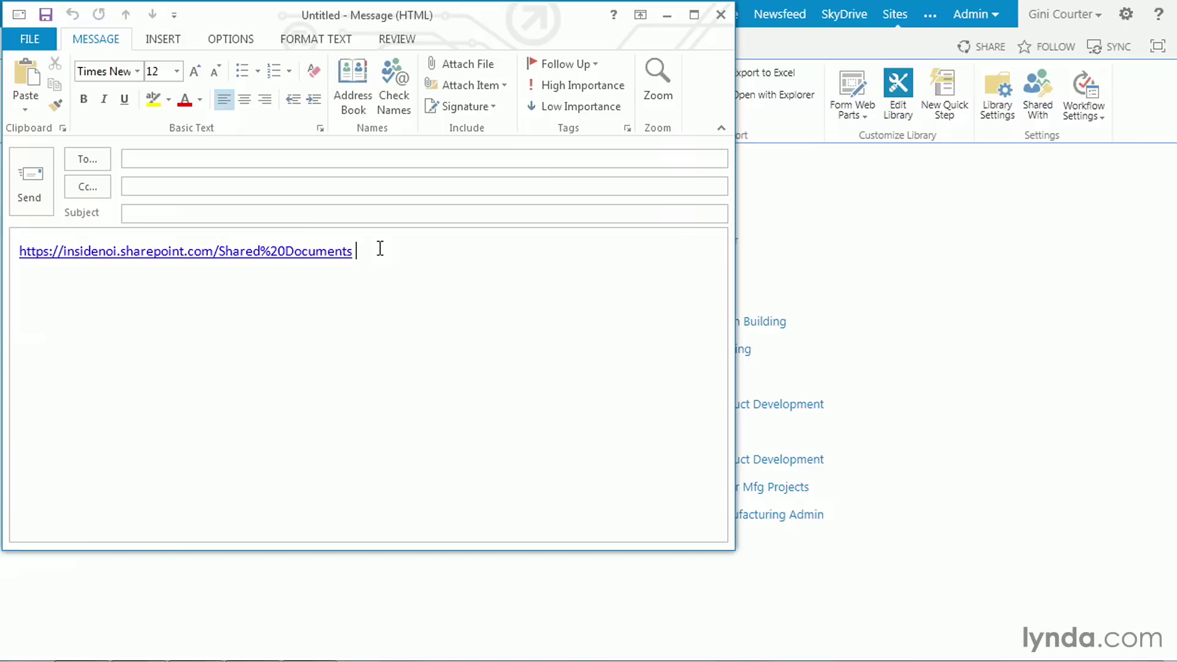
key(Home)
key(Return)
key(Return)
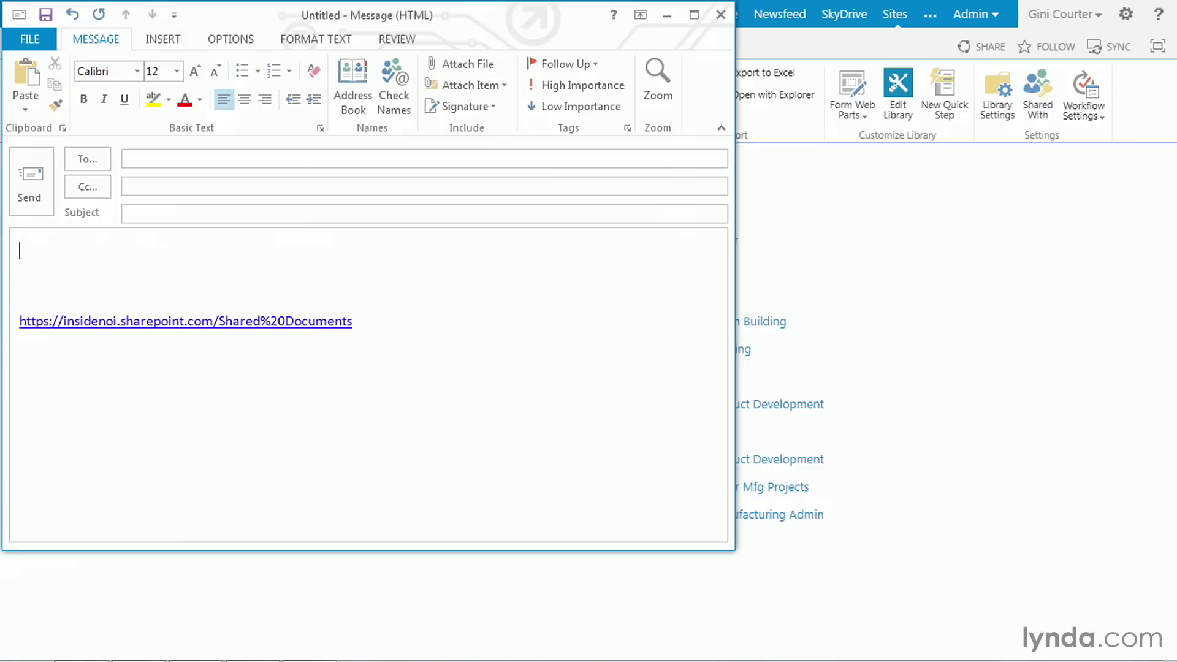
click(380, 247)
text(We've moved the documents from our network share to this SharePoint library on our site:)
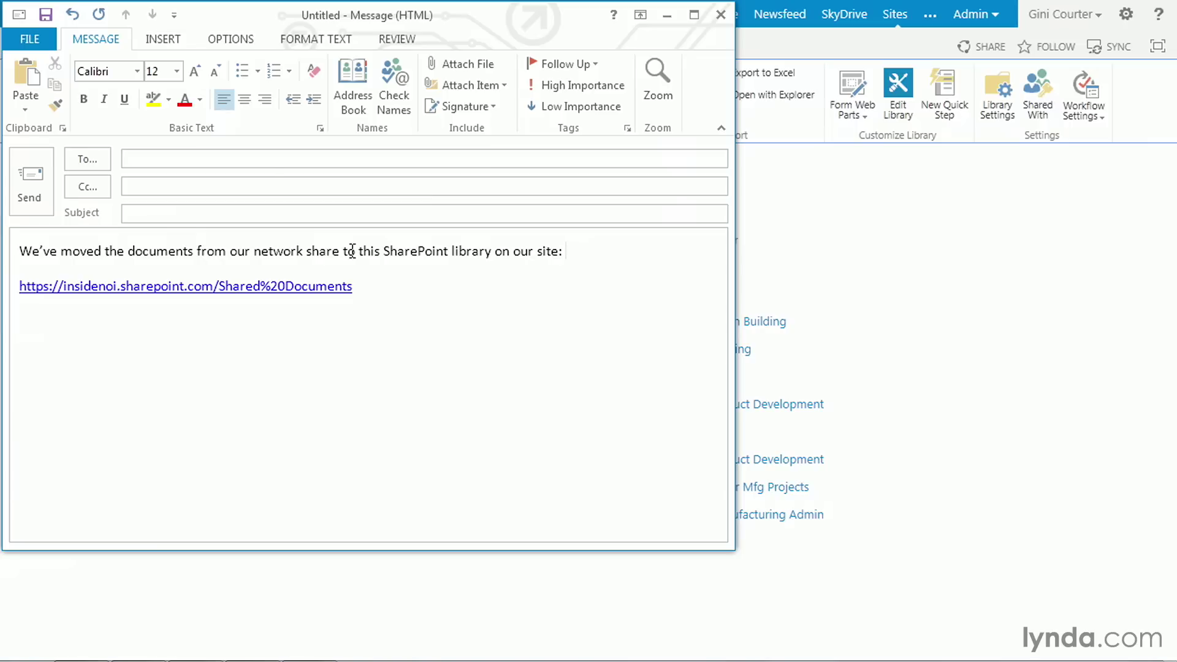
- Address the message to a resolved recipient and send it as 'Who moved my documents?'
click(210, 158)
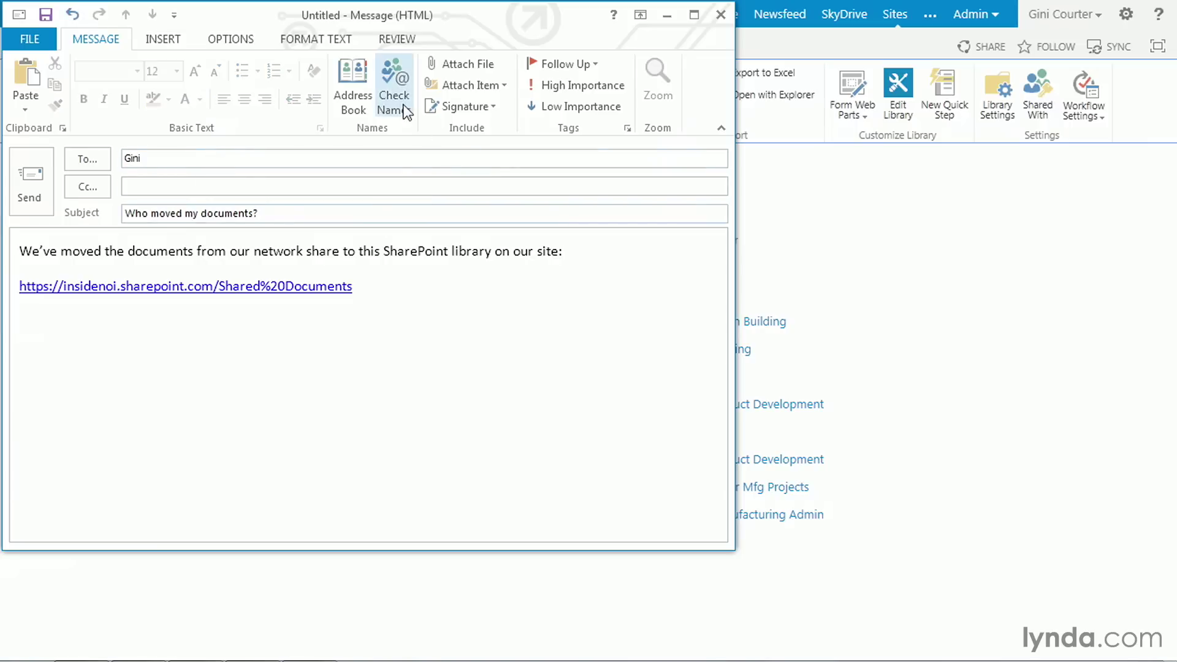
click(394, 101)
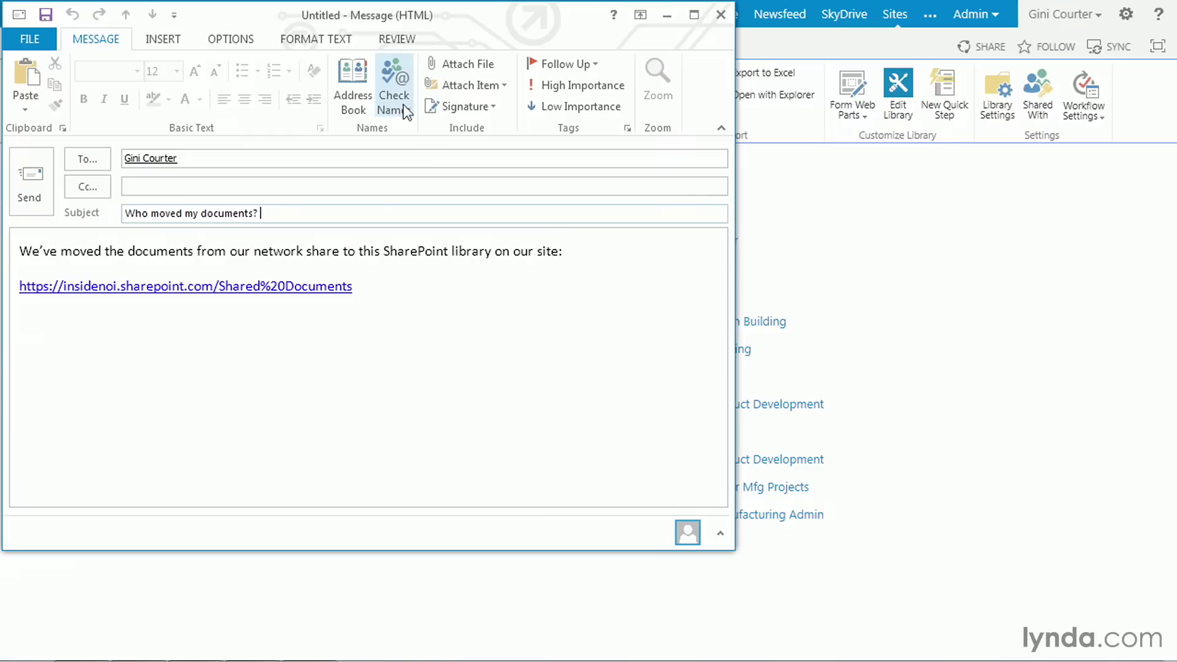
click(30, 194)
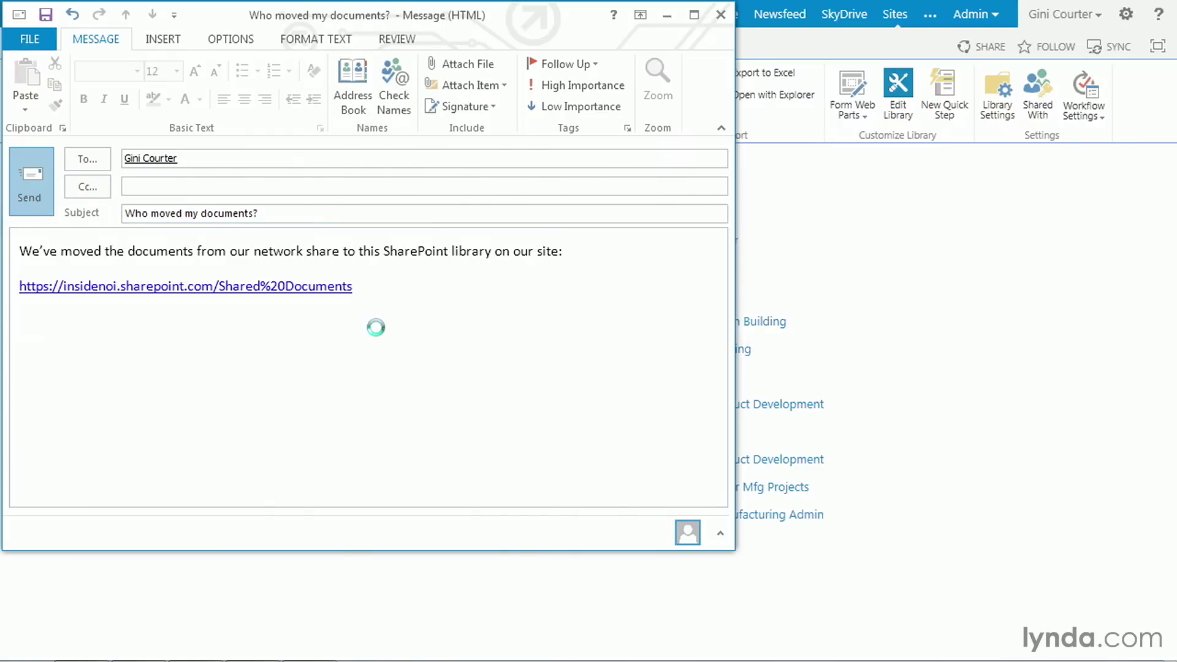